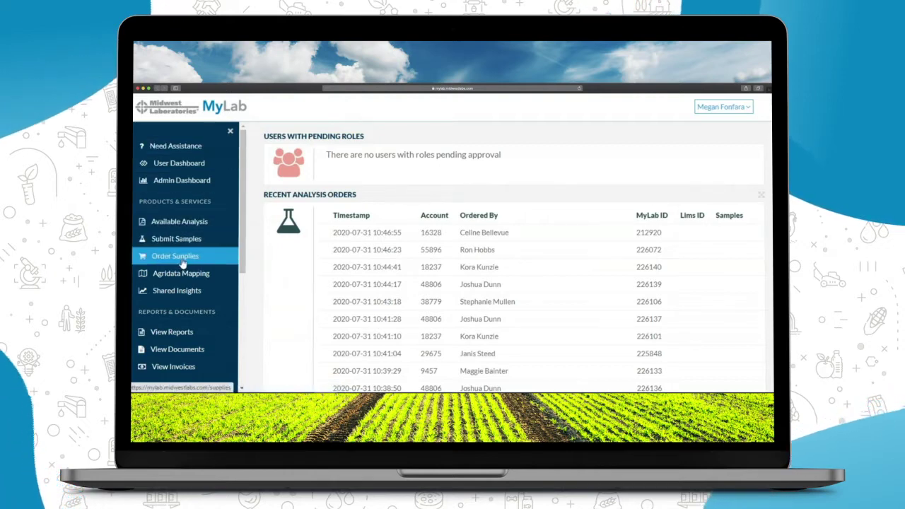
- Go to the Shipping Labels page with its UPS and FedEx Ground and Next Day Air options
{"action": "scroll", "coordinate": [184, 257], "scroll_direction": "down", "scroll_amount": 4}
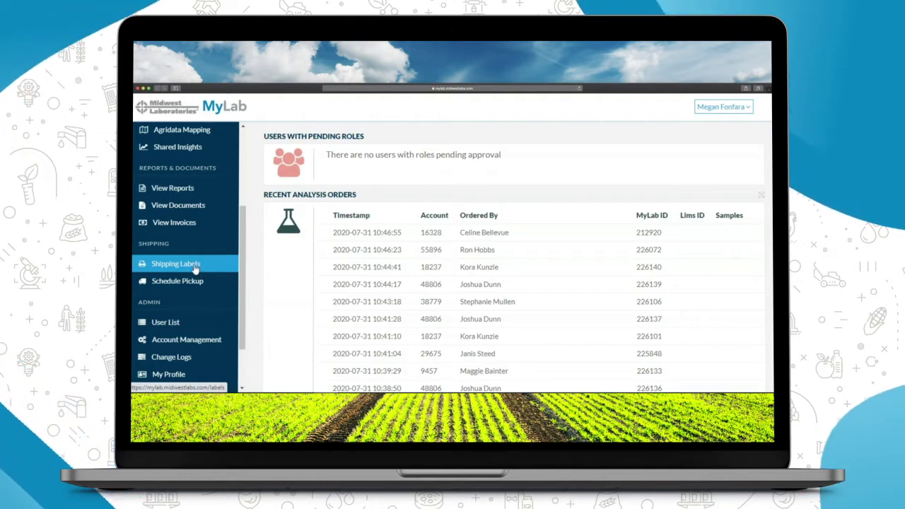
{"action": "left_click", "coordinate": [195, 269]}
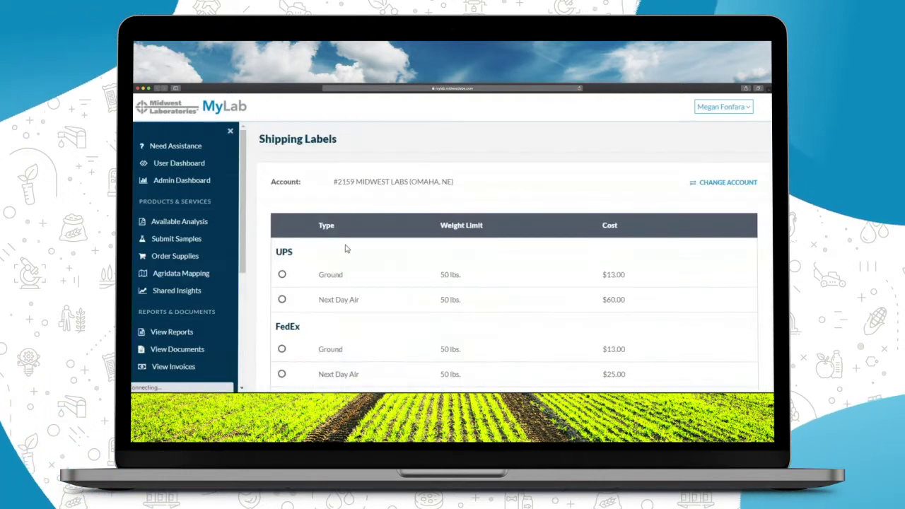
- Select UPS Ground at $13.00 for one label, making the total $13.00
{"action": "scroll", "coordinate": [360, 247], "scroll_direction": "down", "scroll_amount": 1}
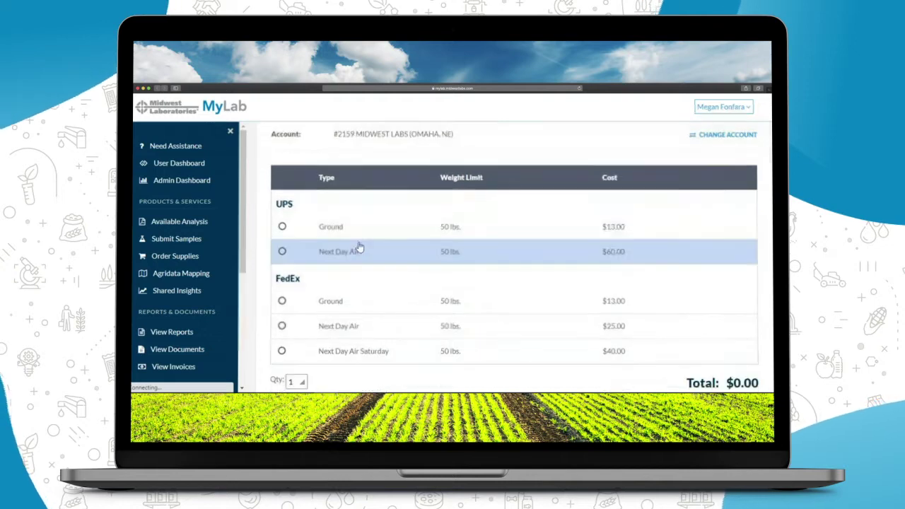
{"action": "left_click", "coordinate": [282, 227]}
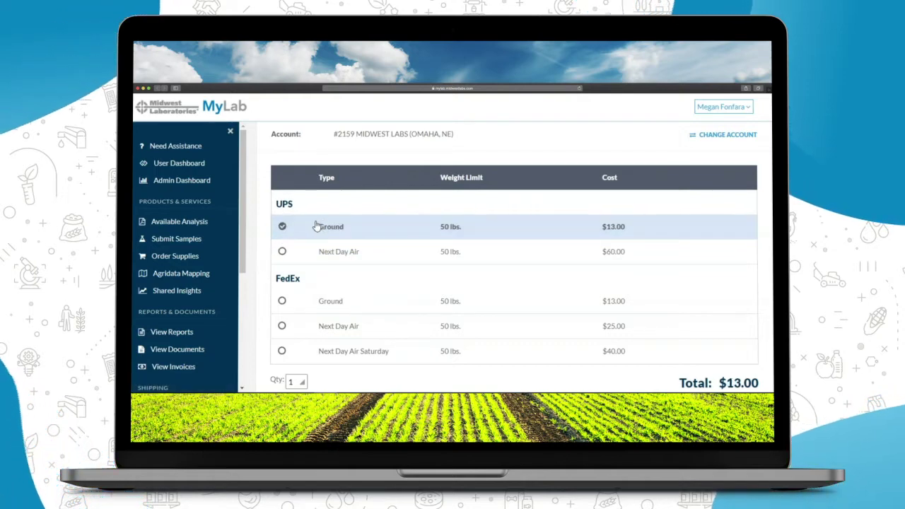
{"action": "scroll", "coordinate": [495, 254], "scroll_direction": "down", "scroll_amount": 2}
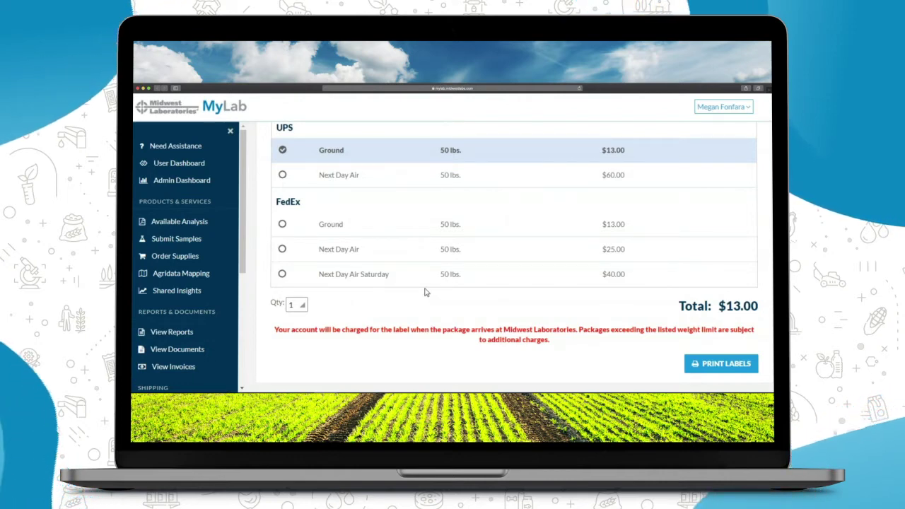
- Print the UPS Ground label and review the generated ARS label PDF
{"action": "left_click", "coordinate": [723, 364]}
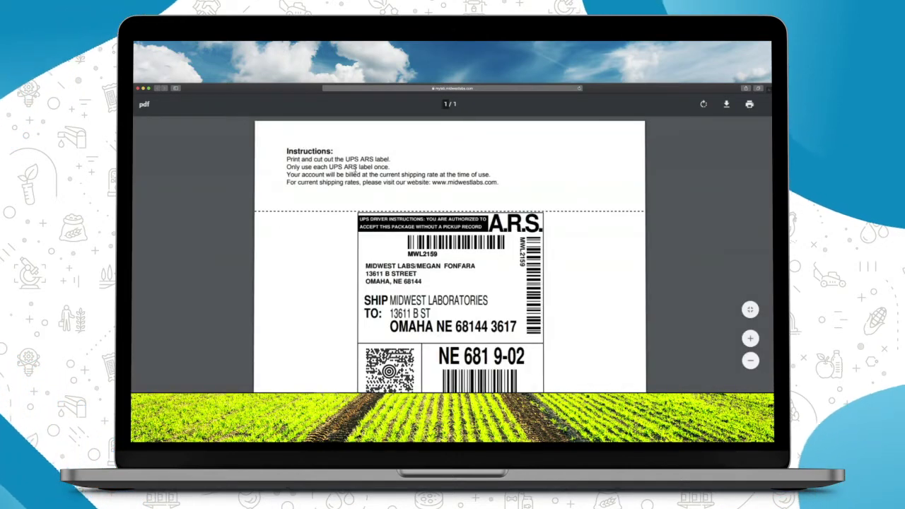
{"action": "scroll", "coordinate": [435, 172], "scroll_direction": "down", "scroll_amount": 3}
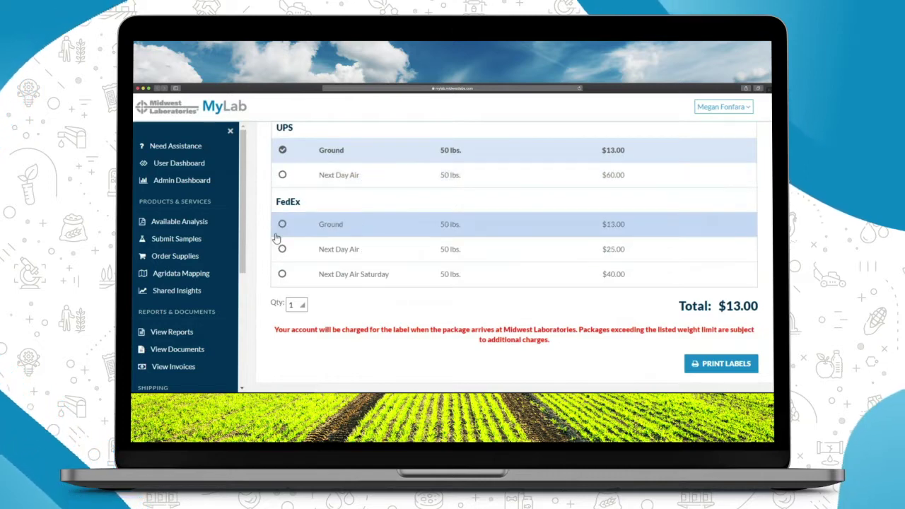
{"action": "scroll", "coordinate": [204, 305], "scroll_direction": "down", "scroll_amount": 5}
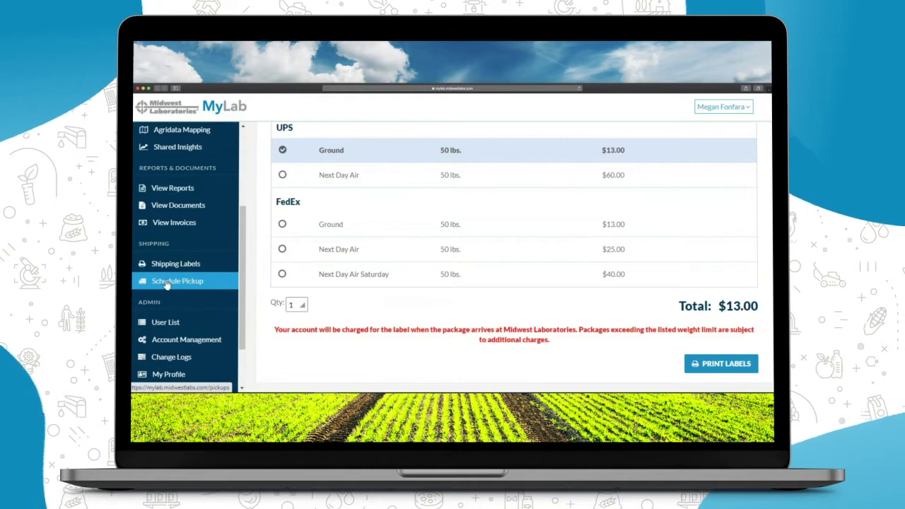
- Open the Schedule Pickup form and leave the pickup address as My Address
{"action": "left_click", "coordinate": [179, 282]}
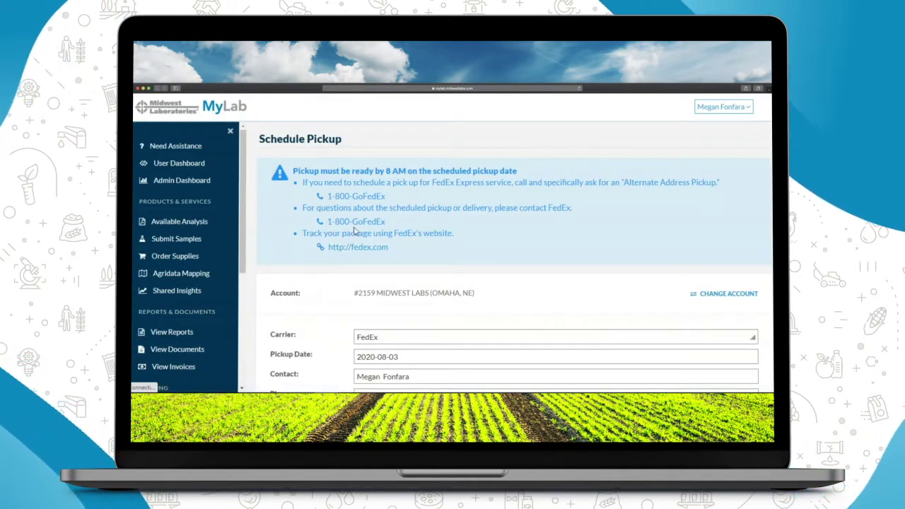
{"action": "scroll", "coordinate": [358, 171], "scroll_direction": "down", "scroll_amount": 5}
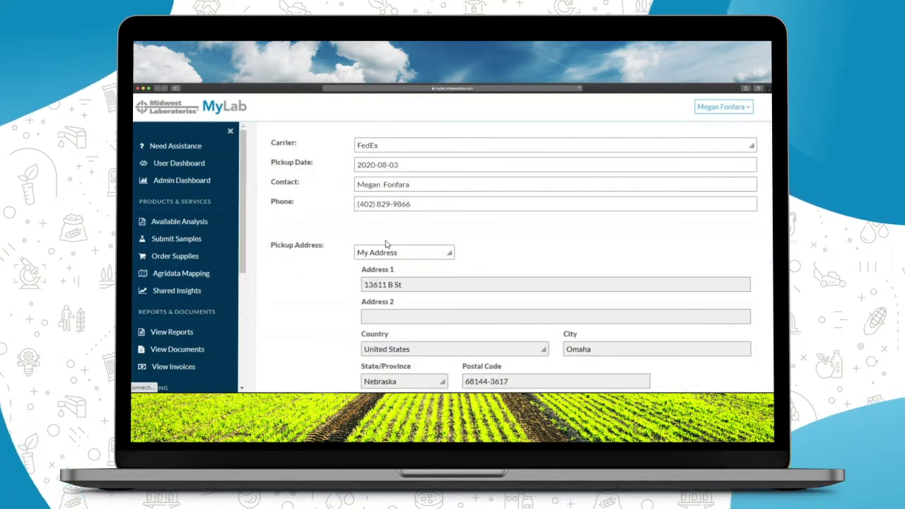
{"action": "scroll", "coordinate": [410, 255], "scroll_direction": "down", "scroll_amount": 1}
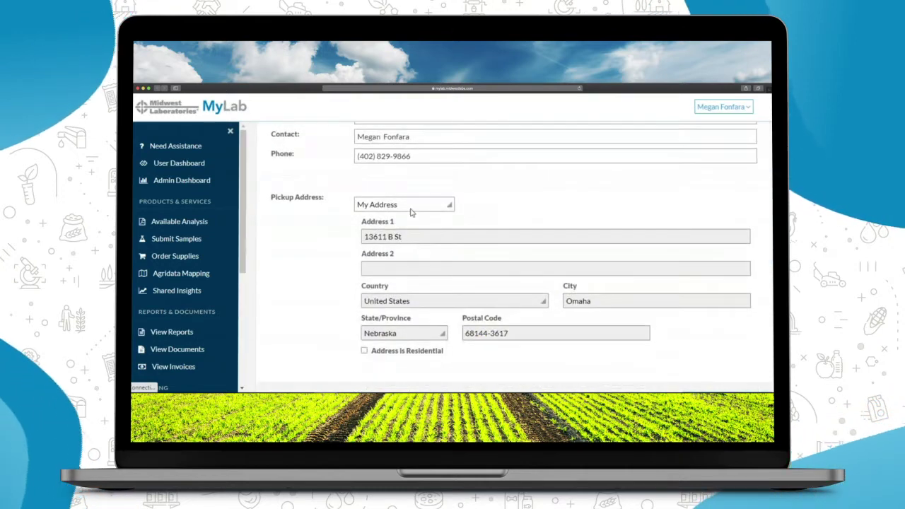
{"action": "left_click", "coordinate": [410, 207]}
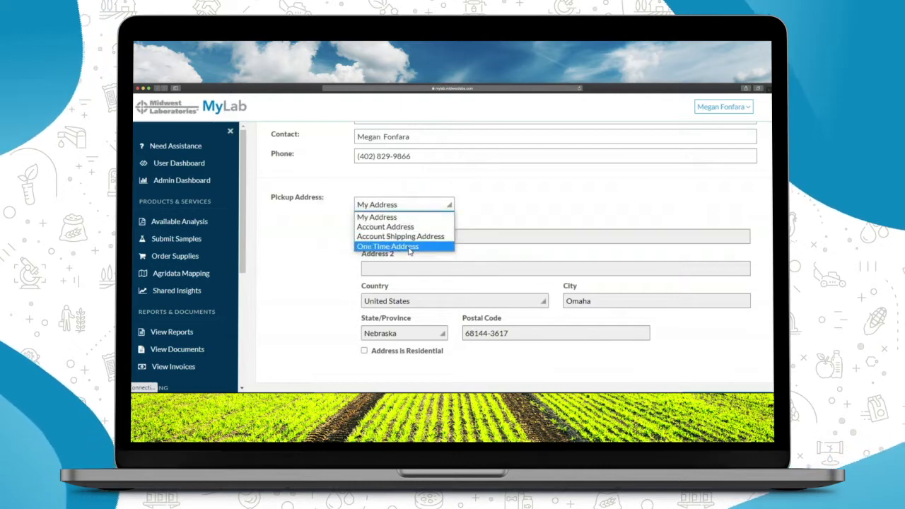
{"action": "left_click", "coordinate": [408, 200]}
{"action": "scroll", "coordinate": [431, 195], "scroll_direction": "down", "scroll_amount": 1}
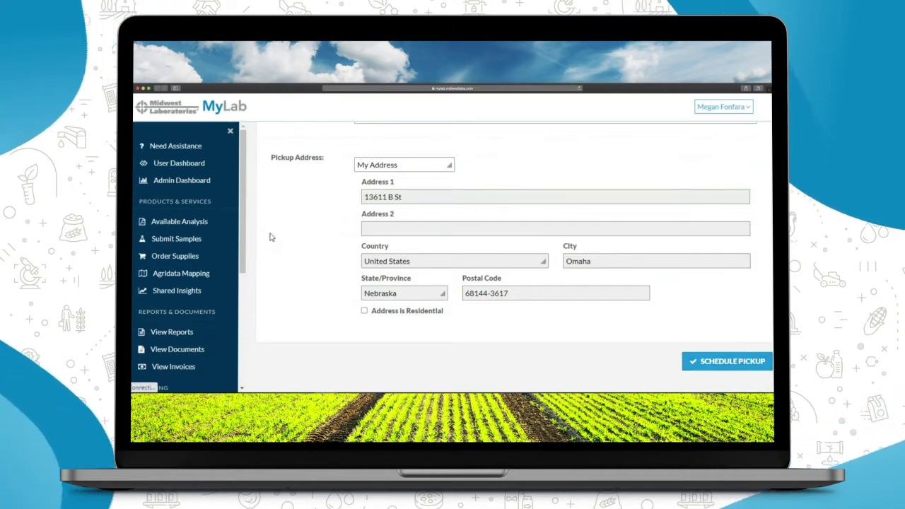
{"action": "scroll", "coordinate": [202, 255], "scroll_direction": "down", "scroll_amount": 5}
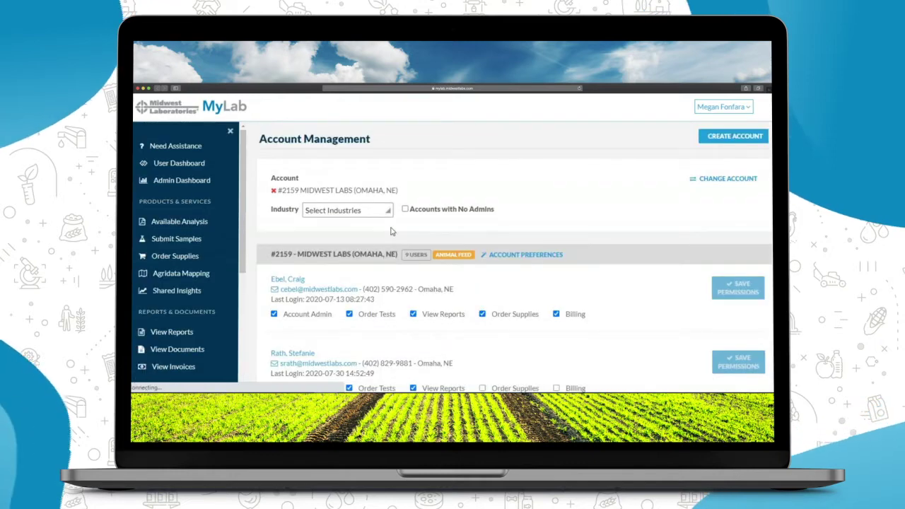
- Scroll to the last user in Account Management and uncheck their Account Admin permission
{"action": "scroll", "coordinate": [467, 221], "scroll_direction": "down", "scroll_amount": 6}
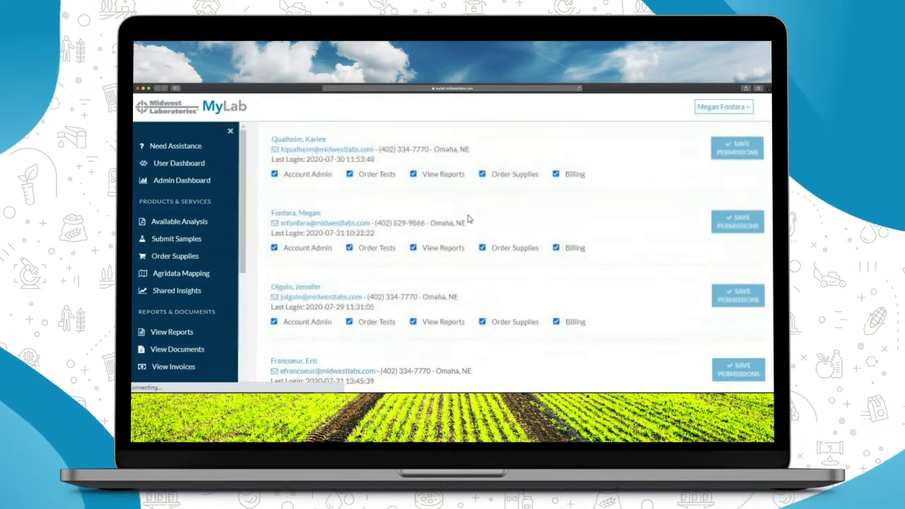
{"action": "scroll", "coordinate": [467, 220], "scroll_direction": "down", "scroll_amount": 8}
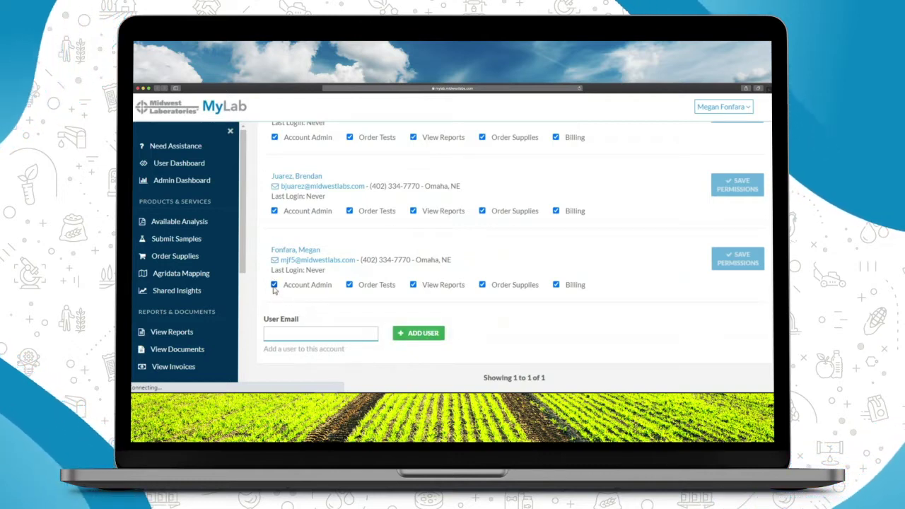
{"action": "left_click", "coordinate": [275, 285]}
- Grant the last user all five permissions, including Account Admin, and save them
{"action": "left_click", "coordinate": [349, 285]}
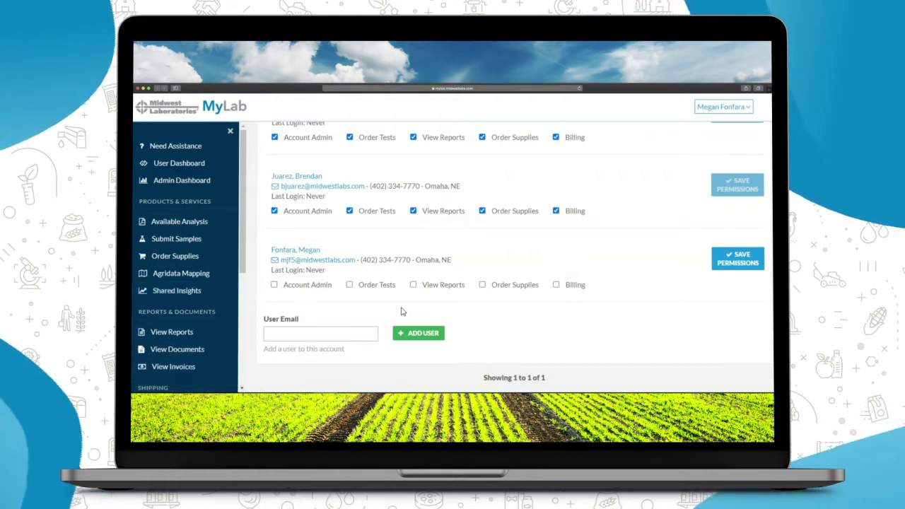
{"action": "left_click", "coordinate": [293, 285]}
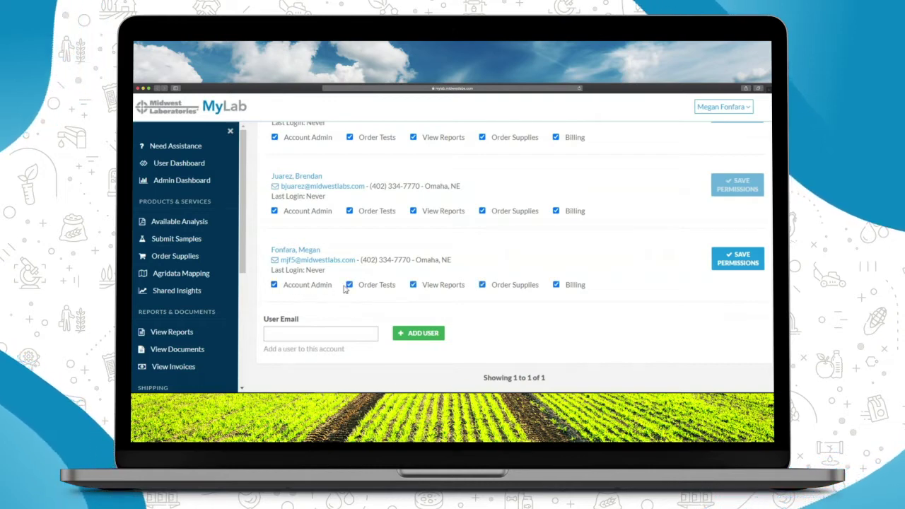
{"action": "left_click", "coordinate": [737, 259]}
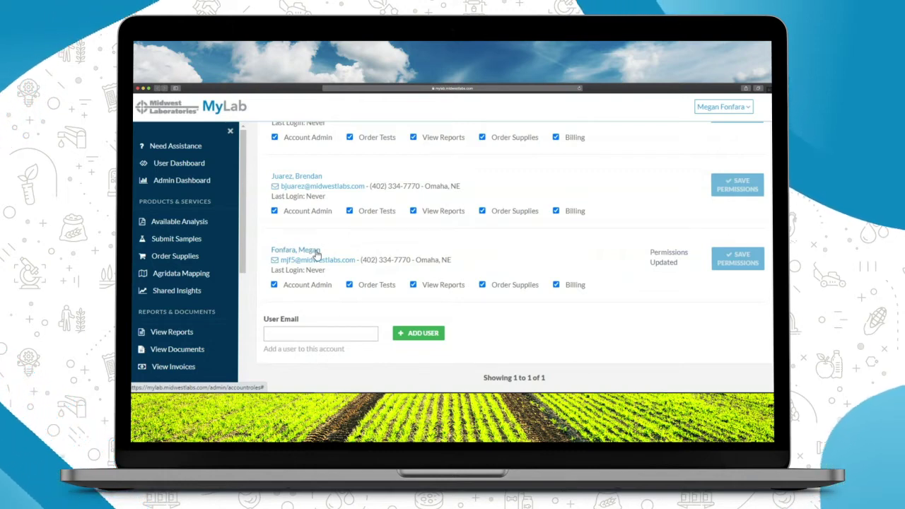
{"action": "scroll", "coordinate": [190, 276], "scroll_direction": "down", "scroll_amount": 6}
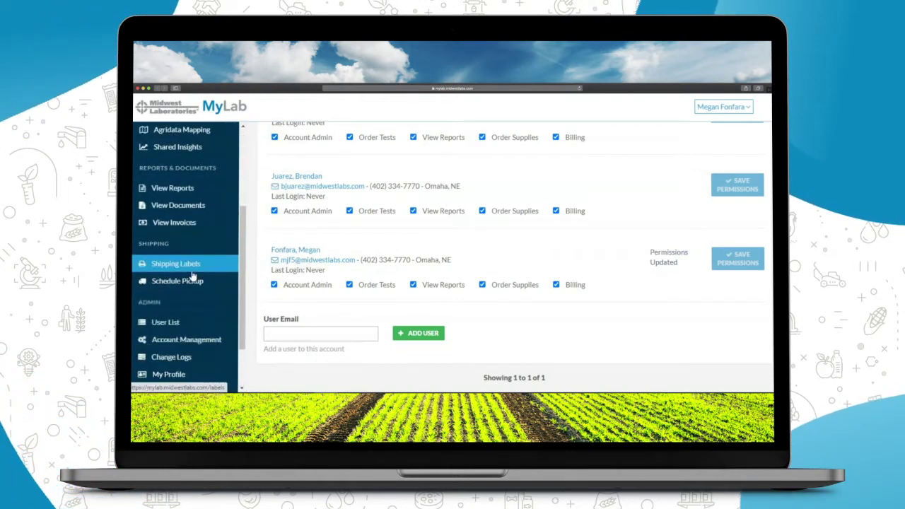
{"action": "left_click", "coordinate": [190, 313]}
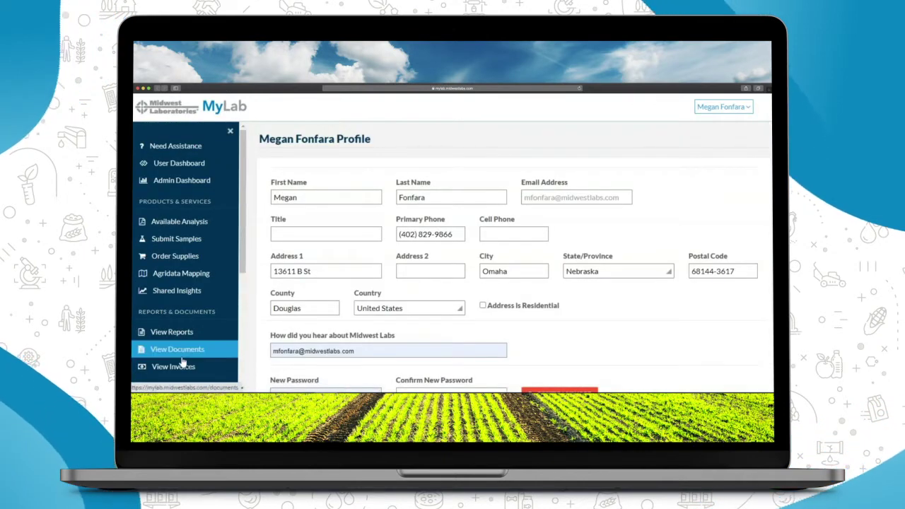
{"action": "scroll", "coordinate": [182, 362], "scroll_direction": "down", "scroll_amount": 5}
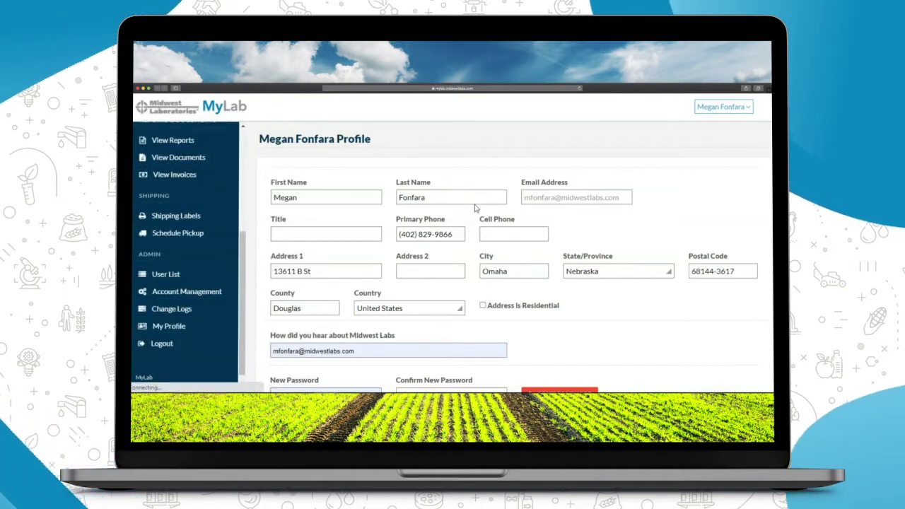
{"action": "scroll", "coordinate": [269, 175], "scroll_direction": "down", "scroll_amount": 3}
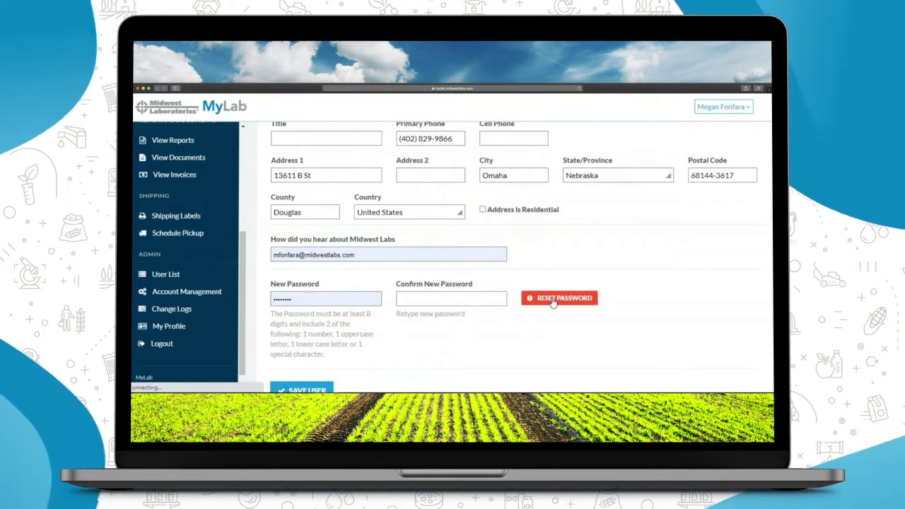
{"action": "scroll", "coordinate": [556, 306], "scroll_direction": "down", "scroll_amount": 1}
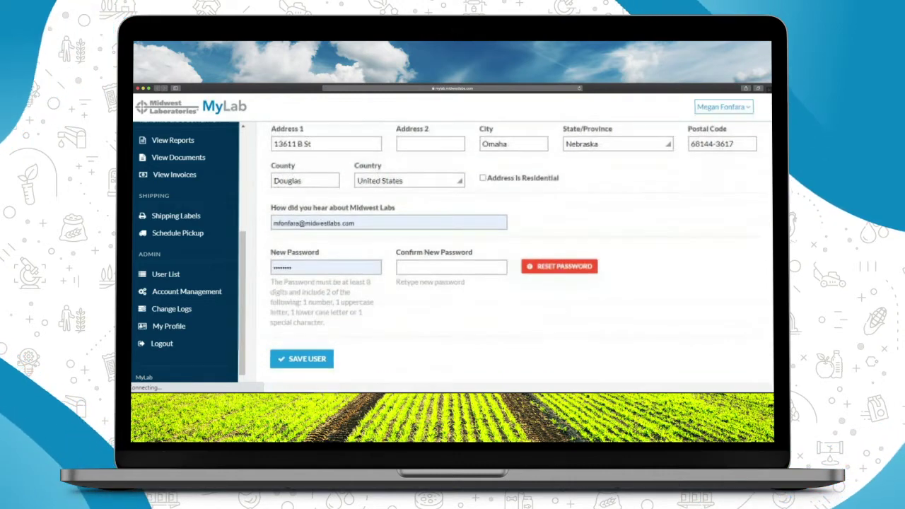
{"action": "scroll", "coordinate": [184, 279], "scroll_direction": "up", "scroll_amount": 4}
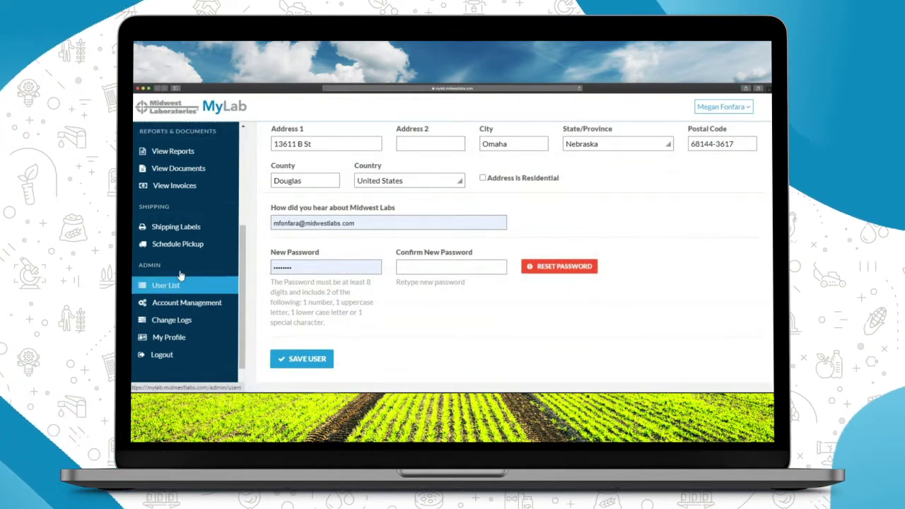
{"action": "scroll", "coordinate": [197, 272], "scroll_direction": "up", "scroll_amount": 3}
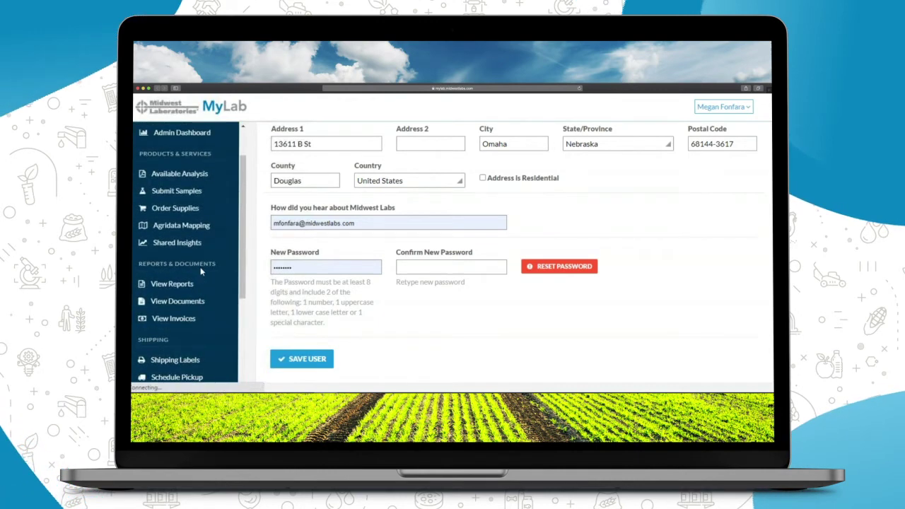
{"action": "scroll", "coordinate": [173, 266], "scroll_direction": "up", "scroll_amount": 2}
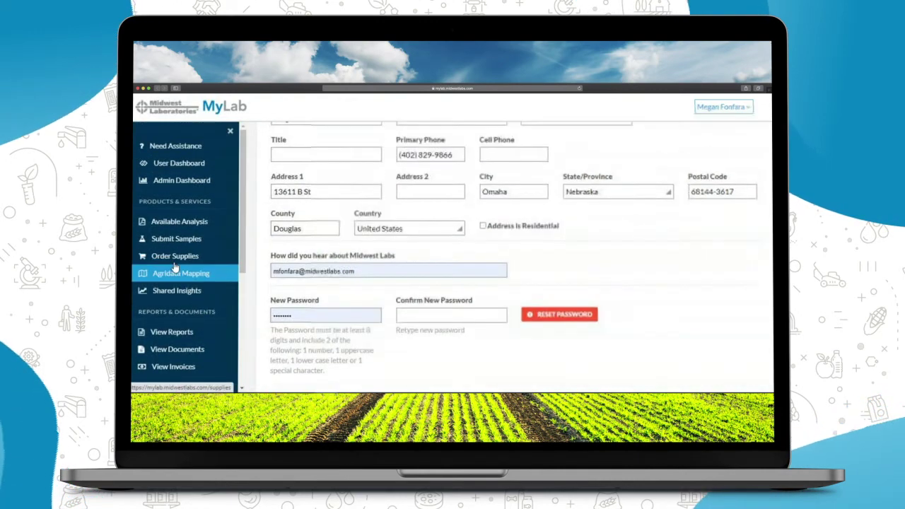
{"action": "left_click", "coordinate": [173, 256]}
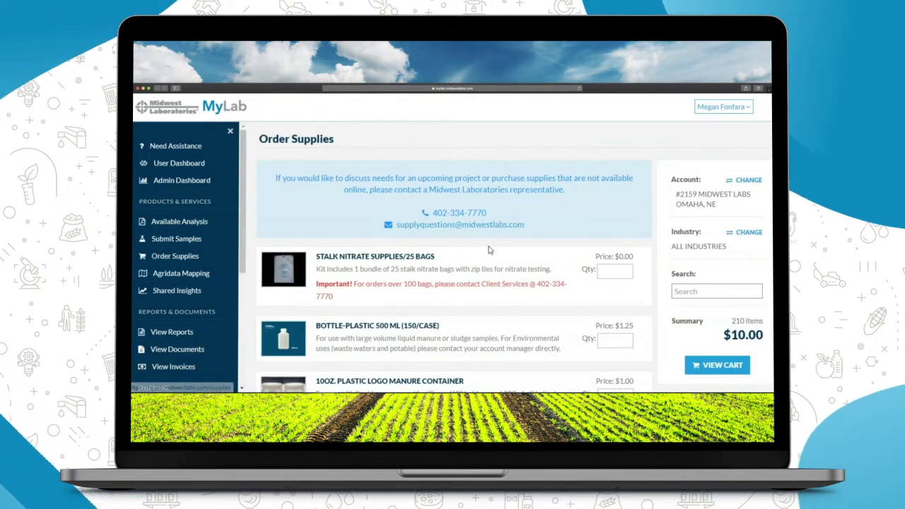
- Order 100 Soil Poly-Lined Sample Bags and 10 Small Shipping Boxes, totalling 210 items for $10.00
{"action": "scroll", "coordinate": [488, 248], "scroll_direction": "down", "scroll_amount": 3}
{"action": "scroll", "coordinate": [528, 256], "scroll_direction": "down", "scroll_amount": 3}
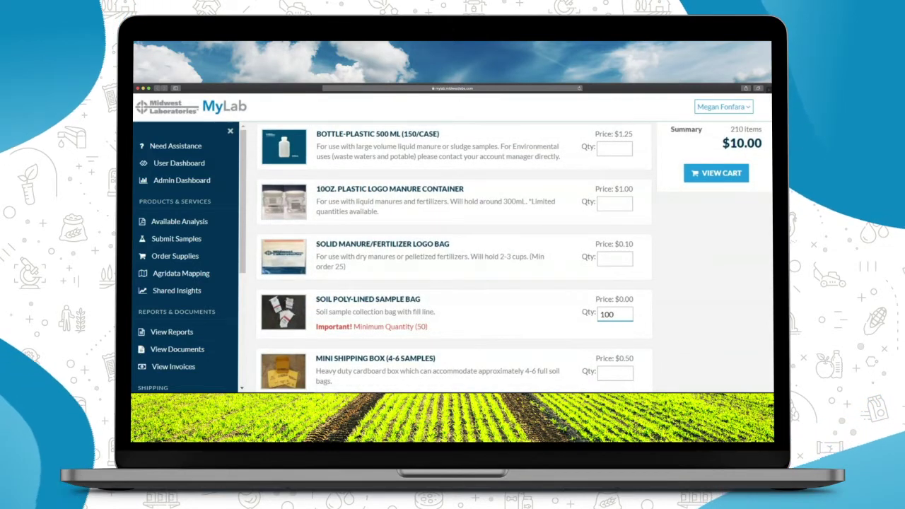
{"action": "scroll", "coordinate": [398, 290], "scroll_direction": "down", "scroll_amount": 2}
{"action": "scroll", "coordinate": [398, 290], "scroll_direction": "down", "scroll_amount": 3}
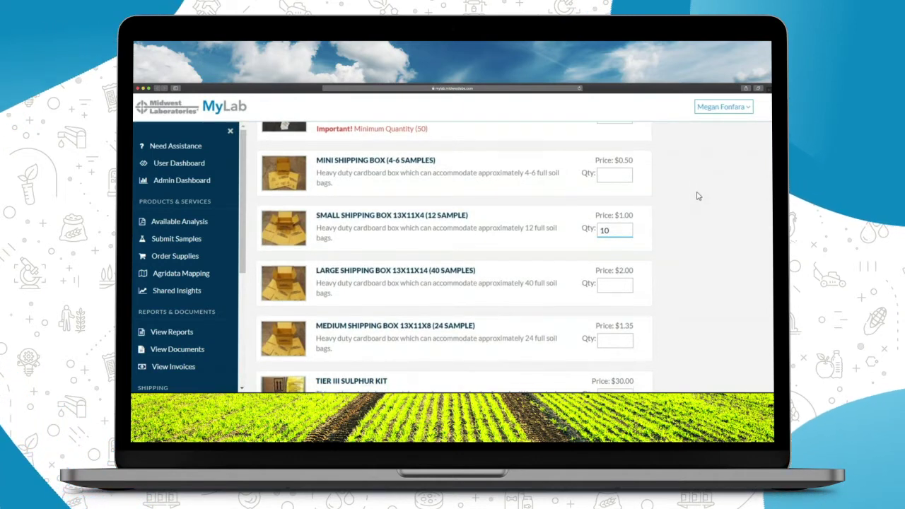
{"action": "scroll", "coordinate": [696, 192], "scroll_direction": "down", "scroll_amount": 3}
{"action": "scroll", "coordinate": [696, 198], "scroll_direction": "up", "scroll_amount": 8}
{"action": "scroll", "coordinate": [690, 235], "scroll_direction": "up", "scroll_amount": 3}
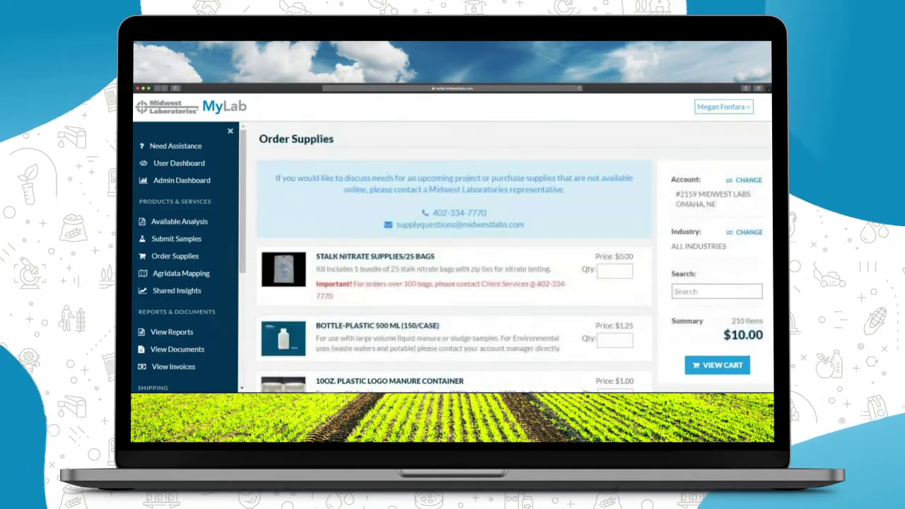
{"action": "scroll", "coordinate": [690, 235], "scroll_direction": "down", "scroll_amount": 3}
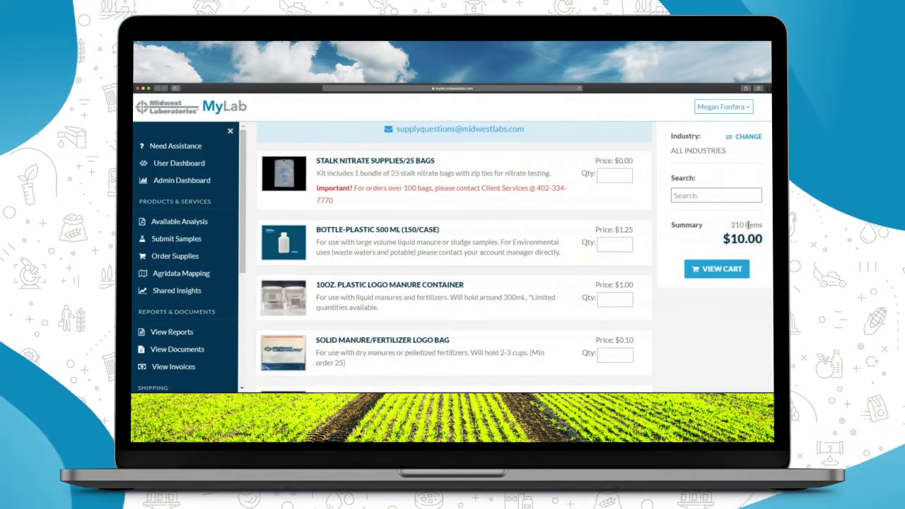
- Review the three cart items and keep My Address as the shipping destination
{"action": "left_click", "coordinate": [716, 273]}
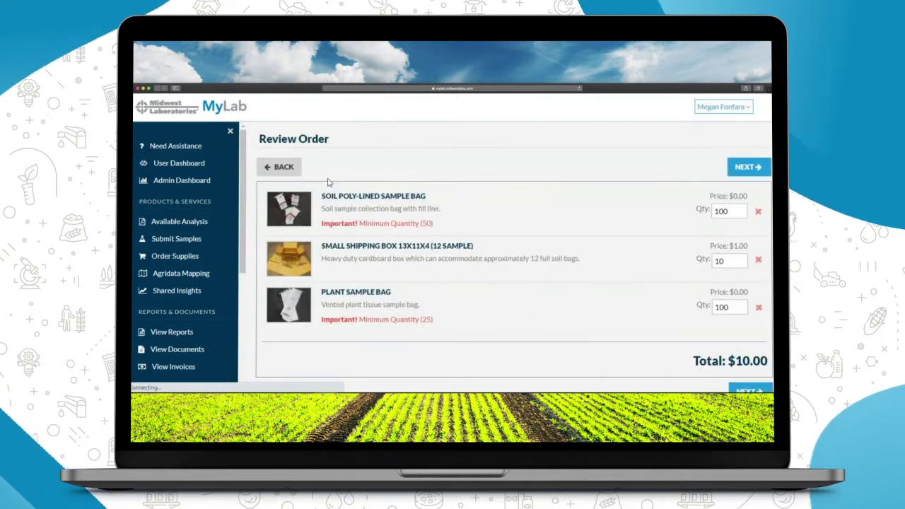
{"action": "scroll", "coordinate": [513, 300], "scroll_direction": "down", "scroll_amount": 1}
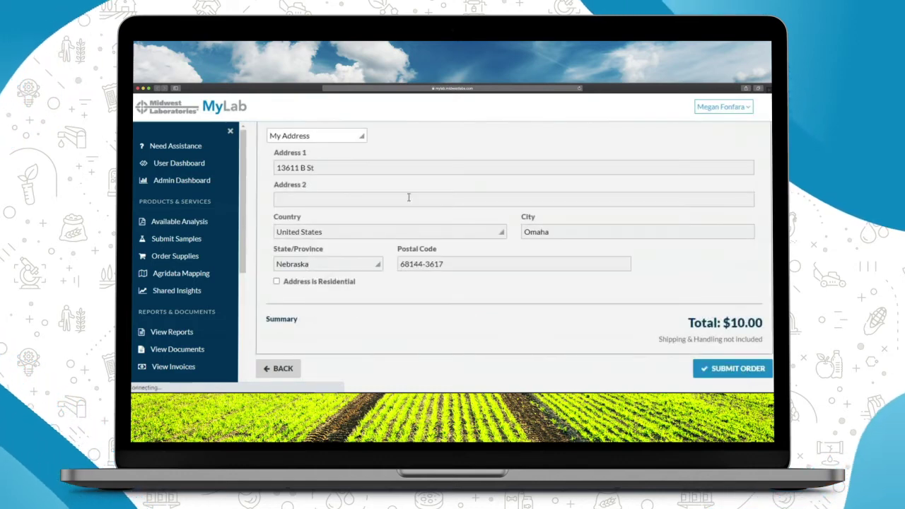
{"action": "scroll", "coordinate": [435, 195], "scroll_direction": "up", "scroll_amount": 1}
{"action": "left_click", "coordinate": [316, 183]}
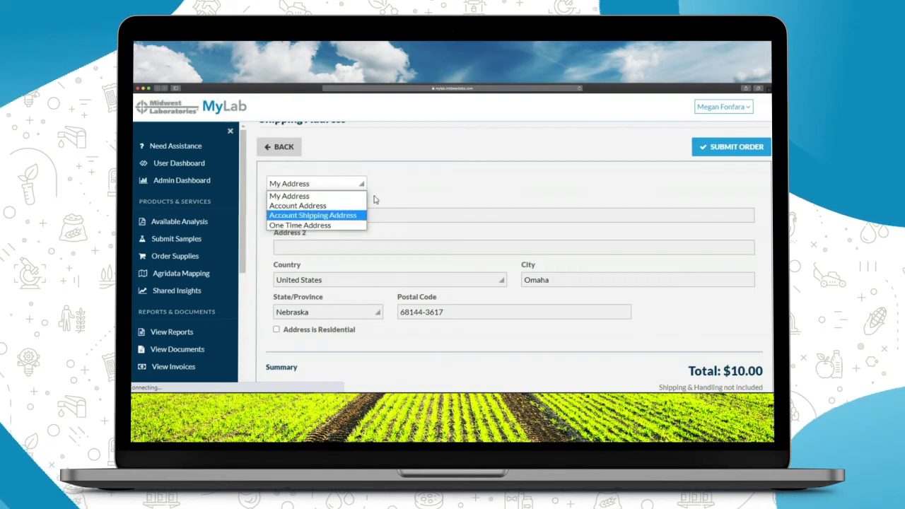
{"action": "left_click", "coordinate": [461, 207]}
{"action": "scroll", "coordinate": [495, 209], "scroll_direction": "down", "scroll_amount": 1}
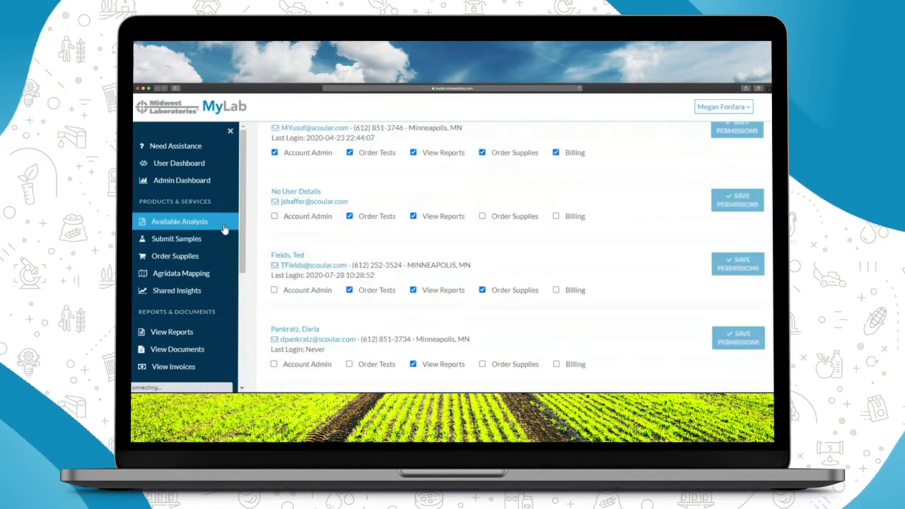
- List invoices for 2020-06-30 to 2020-07-31, showing the one dated 2020-07-02
{"action": "scroll", "coordinate": [230, 225], "scroll_direction": "down", "scroll_amount": 5}
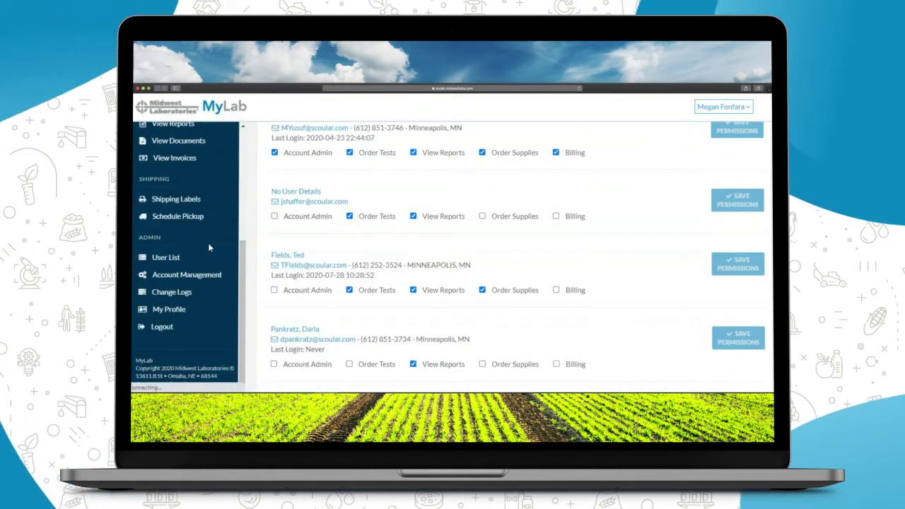
{"action": "scroll", "coordinate": [208, 243], "scroll_direction": "up", "scroll_amount": 2}
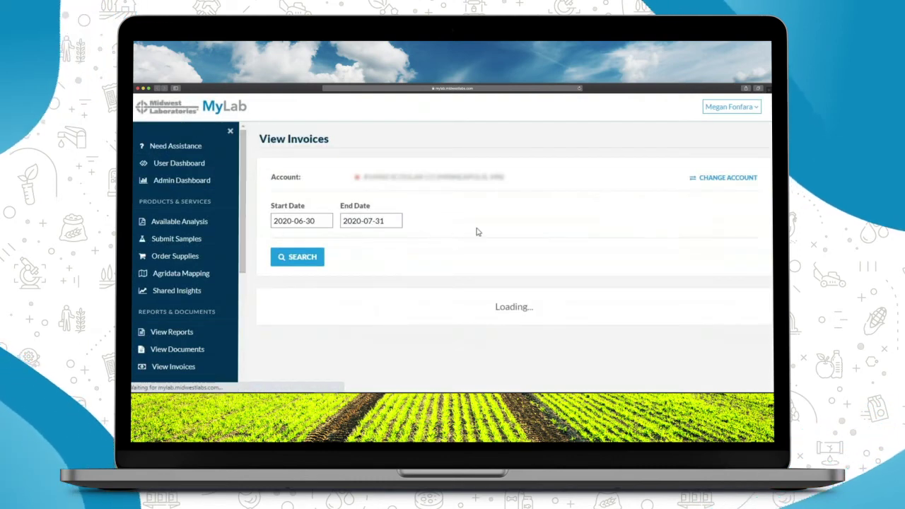
{"action": "scroll", "coordinate": [443, 288], "scroll_direction": "down", "scroll_amount": 1}
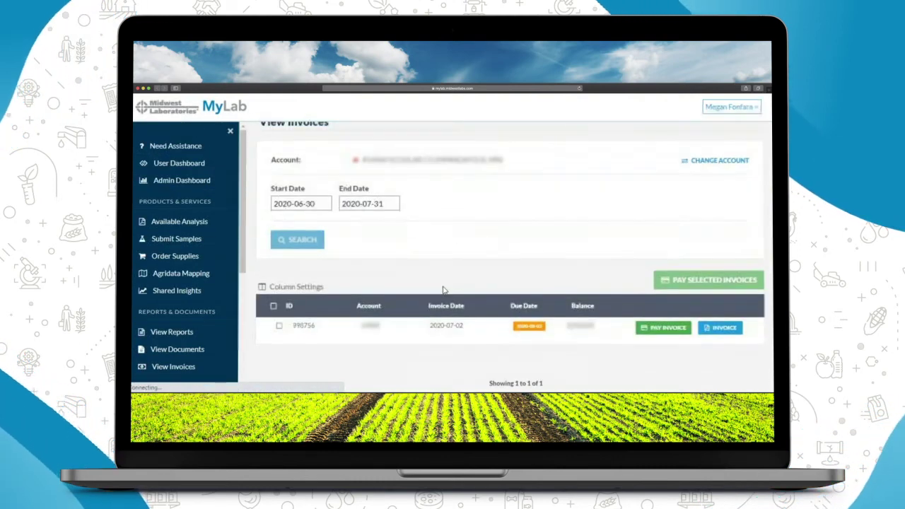
{"action": "left_click", "coordinate": [723, 332]}
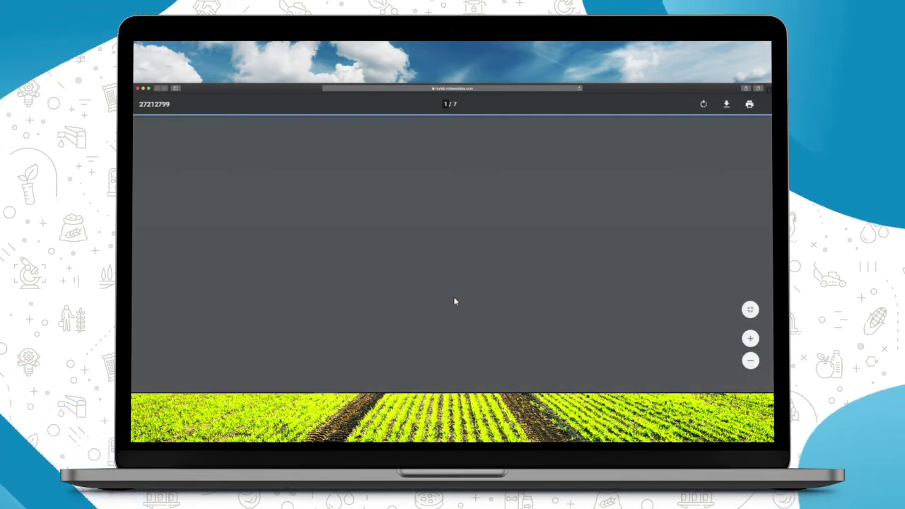
{"action": "scroll", "coordinate": [332, 211], "scroll_direction": "down", "scroll_amount": 3}
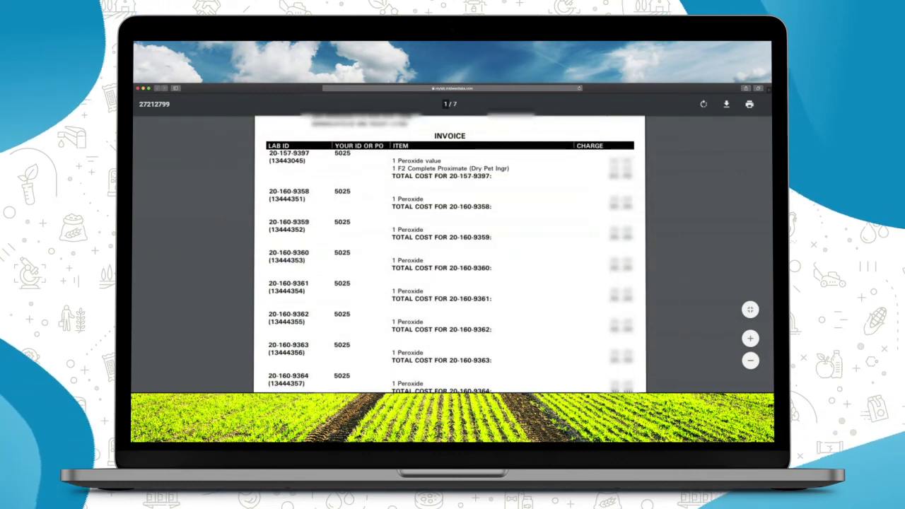
{"action": "key", "text": "super+bracketleft"}
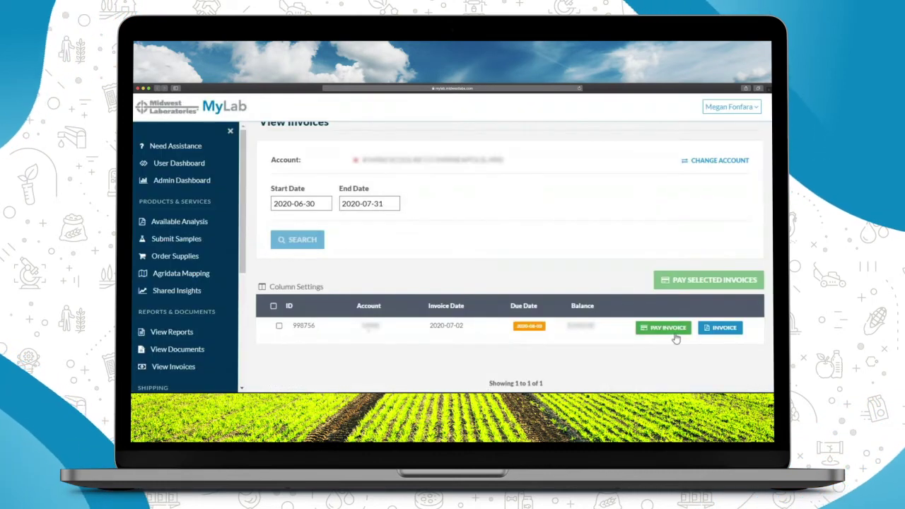
- Start paying the invoice, choosing the saved card expiring 02/2023 instead of a new card
{"action": "left_click", "coordinate": [669, 329]}
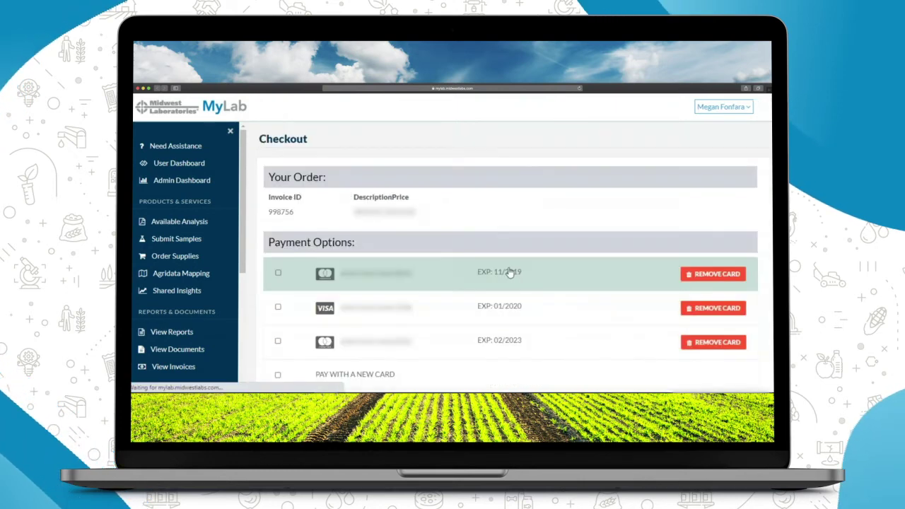
{"action": "scroll", "coordinate": [357, 309], "scroll_direction": "down", "scroll_amount": 2}
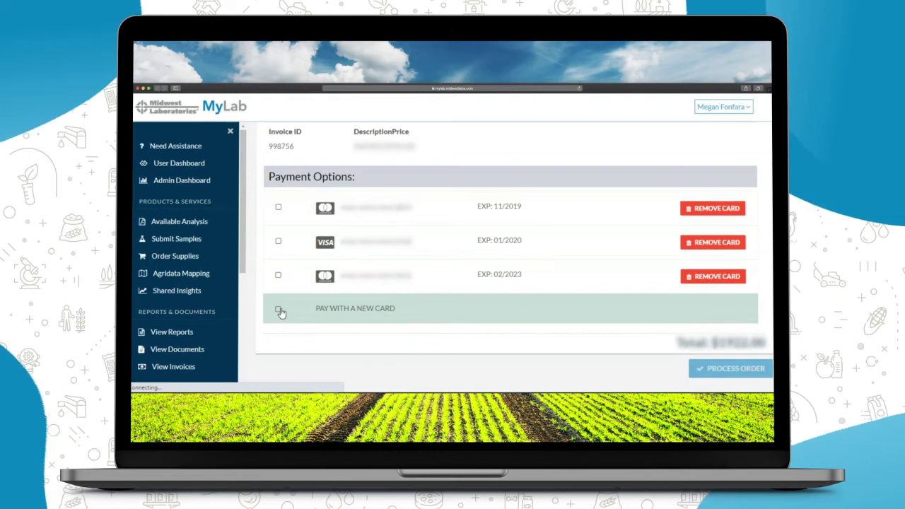
{"action": "left_click", "coordinate": [279, 310]}
{"action": "scroll", "coordinate": [297, 308], "scroll_direction": "down", "scroll_amount": 4}
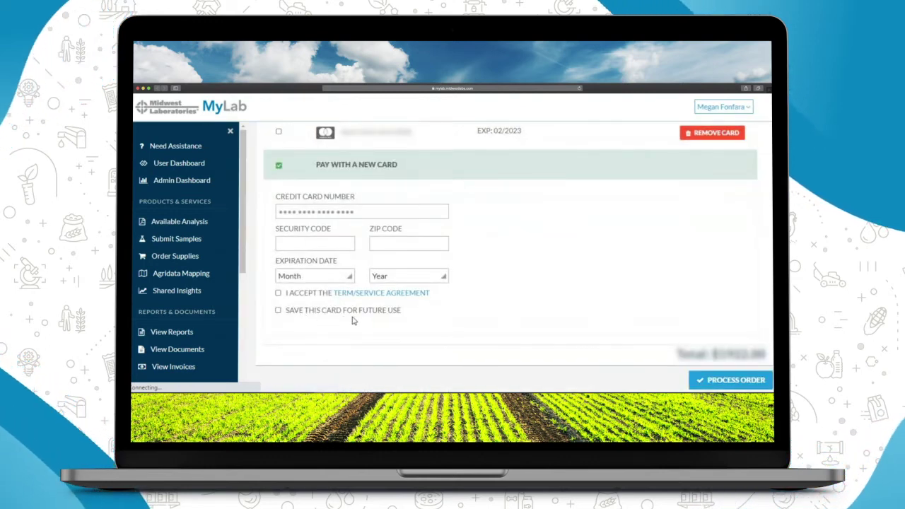
{"action": "scroll", "coordinate": [439, 297], "scroll_direction": "up", "scroll_amount": 2}
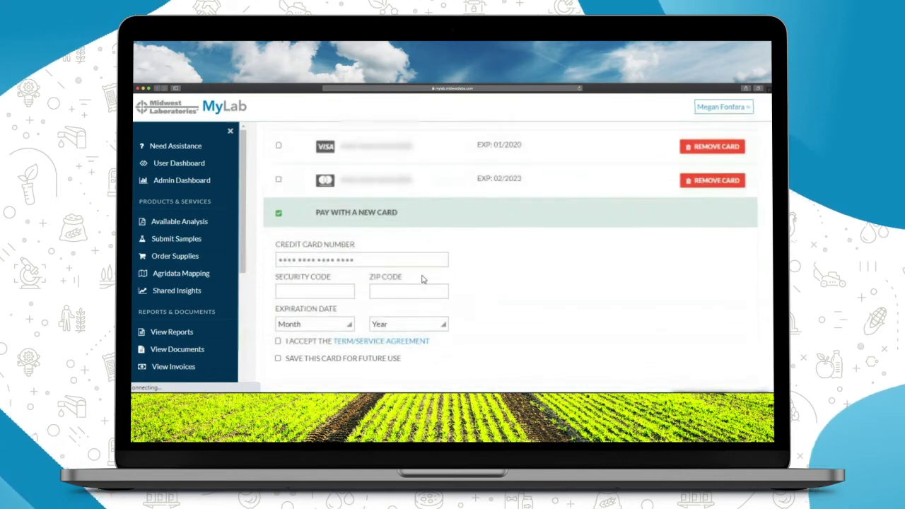
{"action": "left_click", "coordinate": [281, 177]}
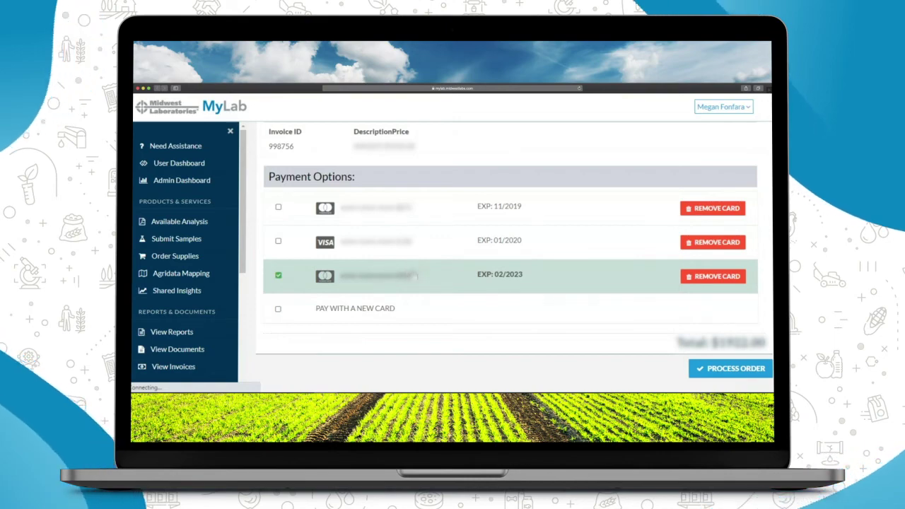
{"action": "scroll", "coordinate": [214, 248], "scroll_direction": "down", "scroll_amount": 4}
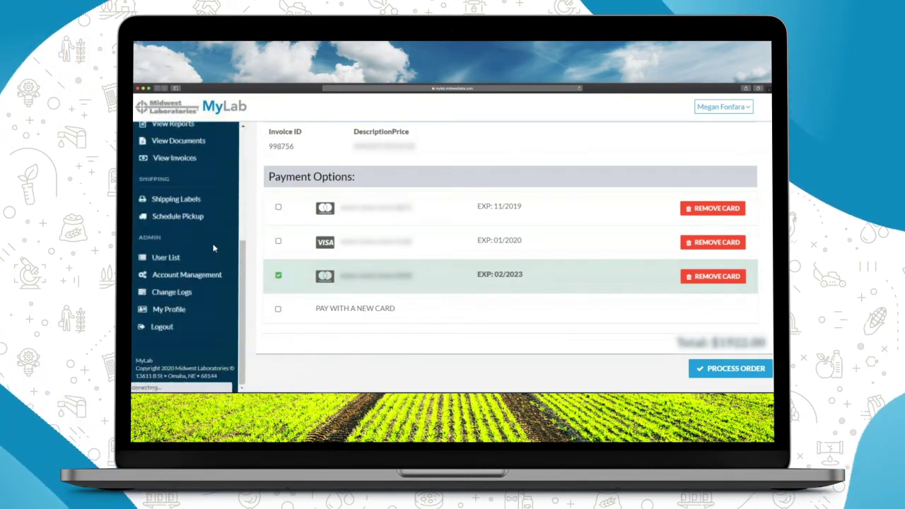